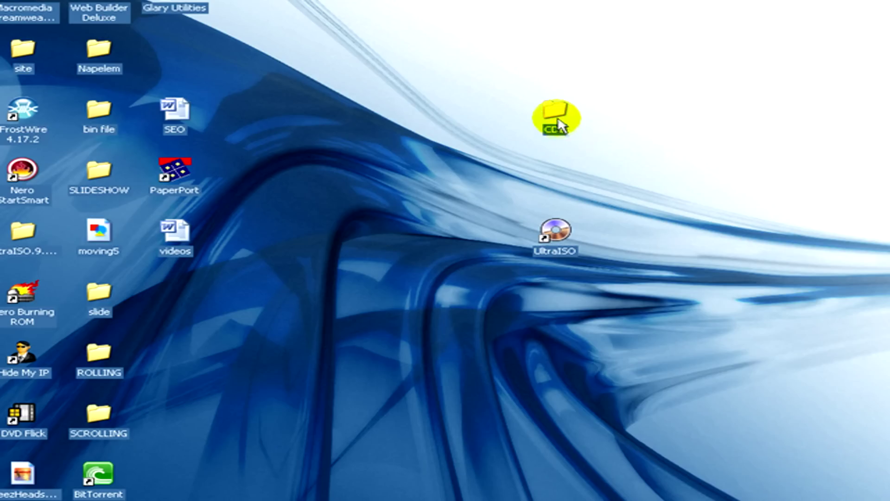
# - Open the CD1 folder from the desktop and reposition its window
pyautogui.click(444, 140)
pyautogui.doubleClick(558, 118)
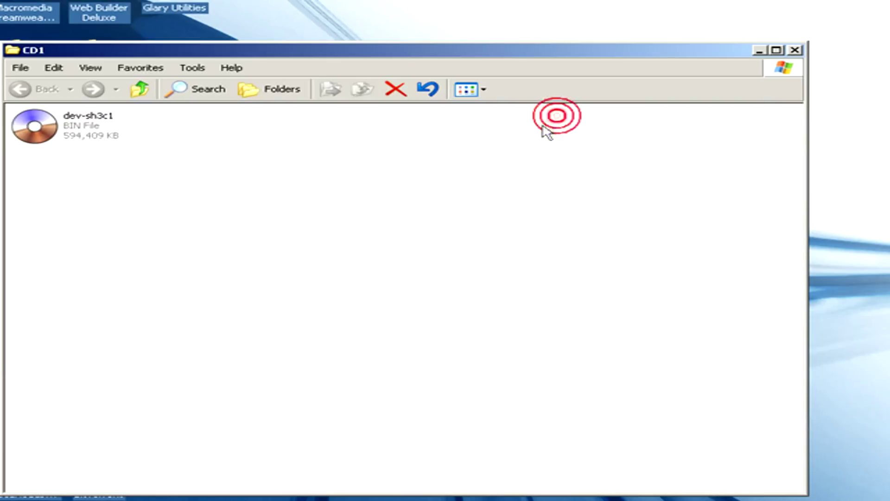
pyautogui.moveTo(379, 49); pyautogui.dragTo(459, 32)
# - Create a new text document in CD1 beside the dev-sh3c1 BIN file
pyautogui.moveTo(239, 103); pyautogui.dragTo(128, 157)
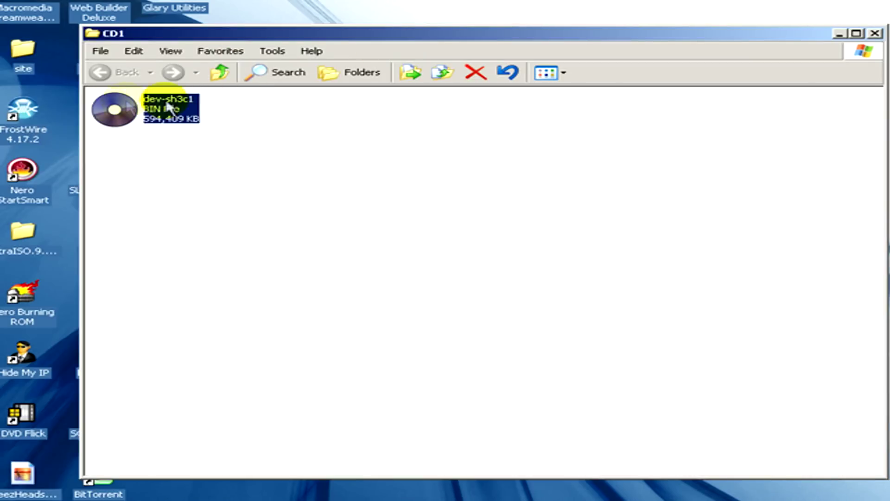
pyautogui.rightClick(306, 194)
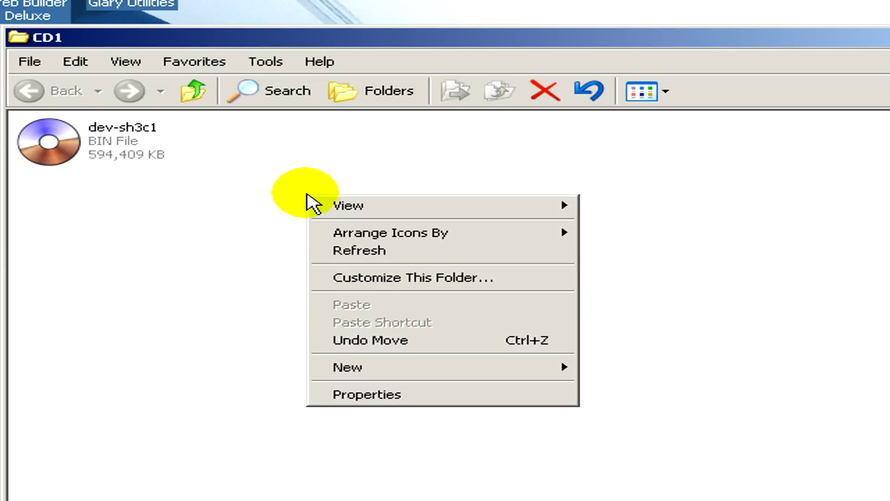
pyautogui.moveTo(431, 375)
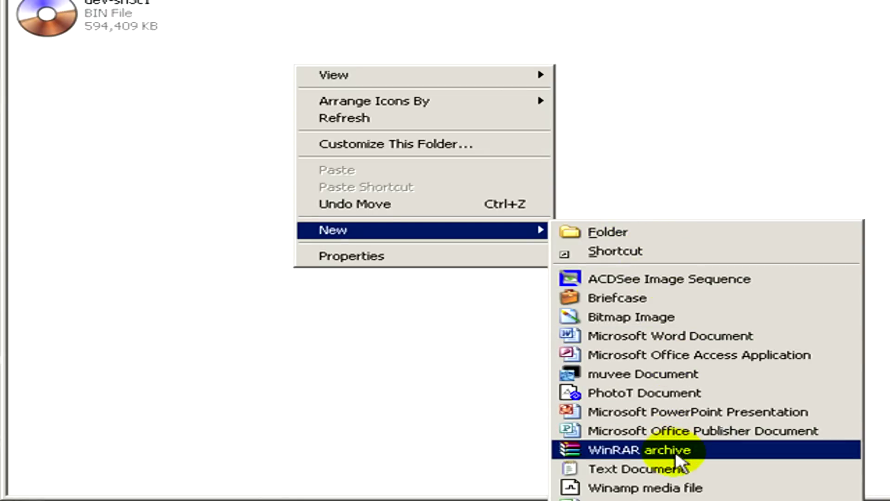
pyautogui.click(674, 469)
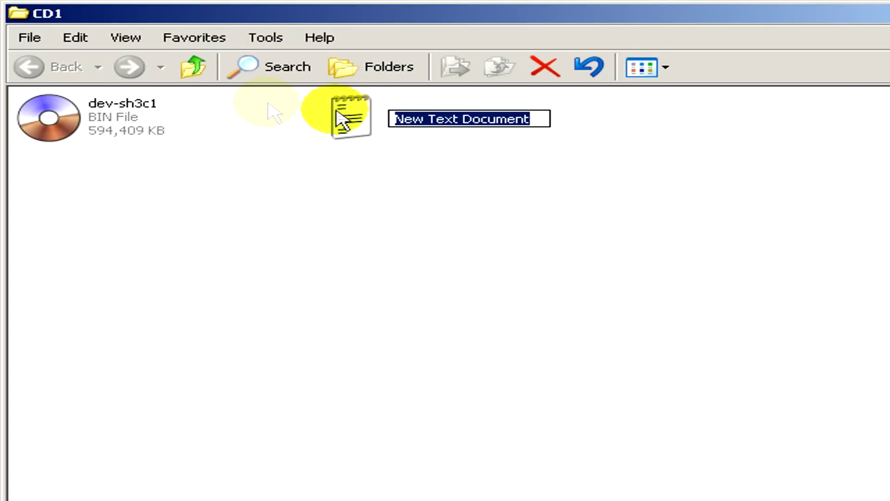
# - Open New Text Document in Notepad and type FILE at its start
pyautogui.click(351, 112)
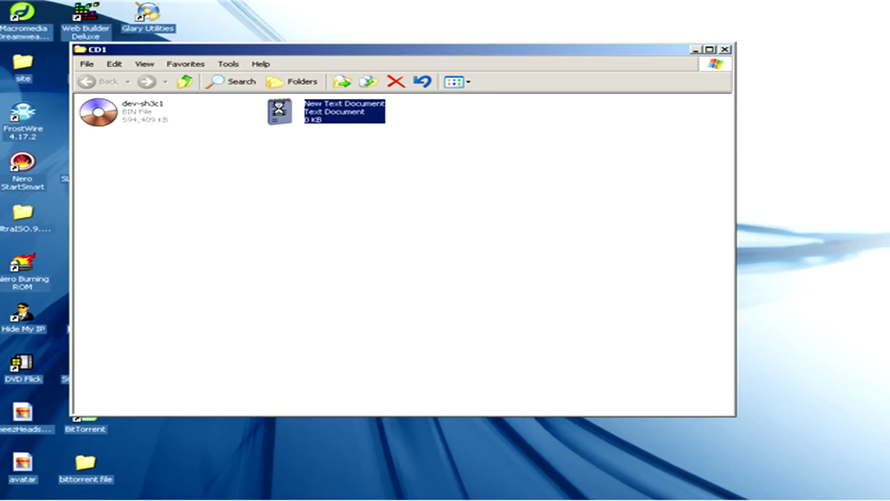
pyautogui.doubleClick(343, 115)
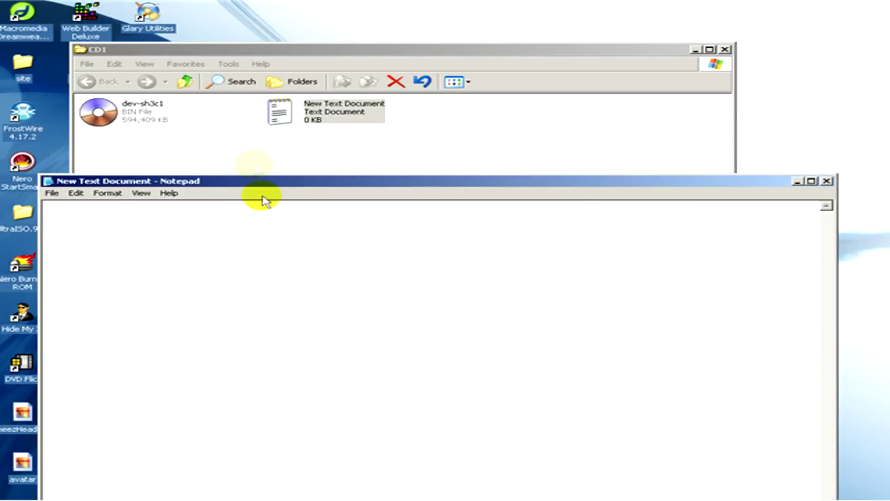
pyautogui.moveTo(265, 182); pyautogui.dragTo(326, 151)
pyautogui.click(268, 212)
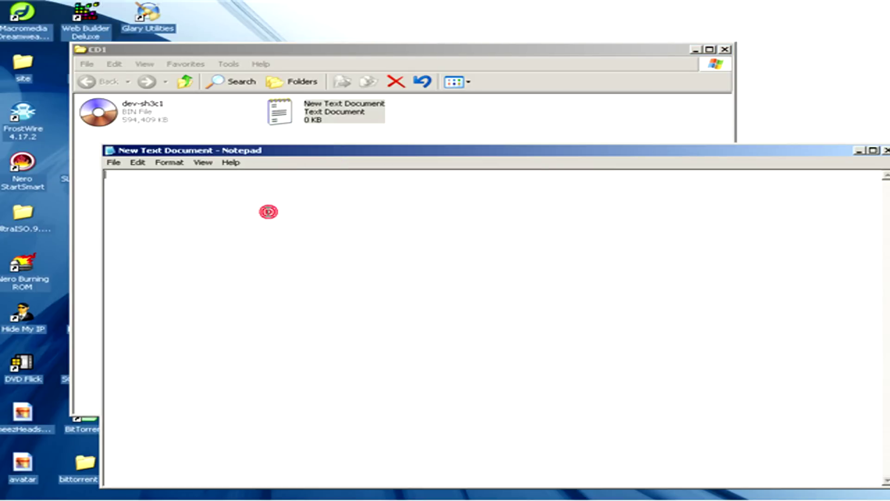
pyautogui.write('FILE')
# - Copy the BIN file's name dev-sh3c1 from the CD1 folder
pyautogui.click(144, 109)
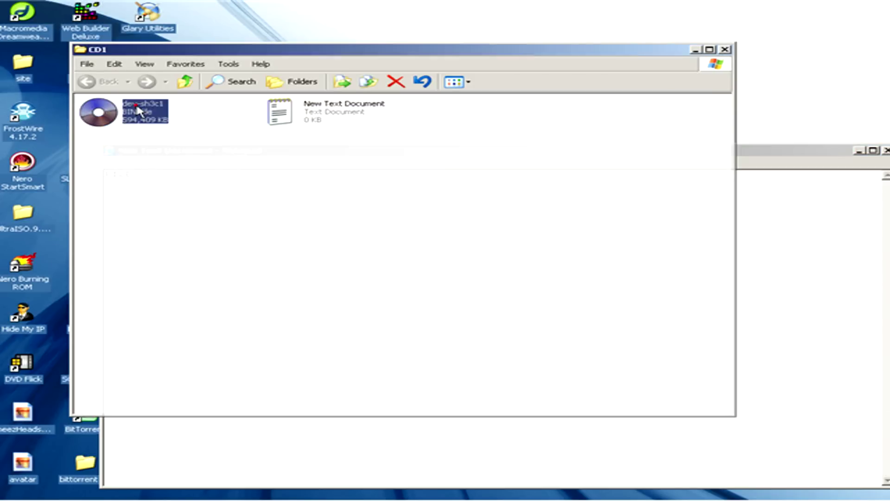
pyautogui.click(151, 110)
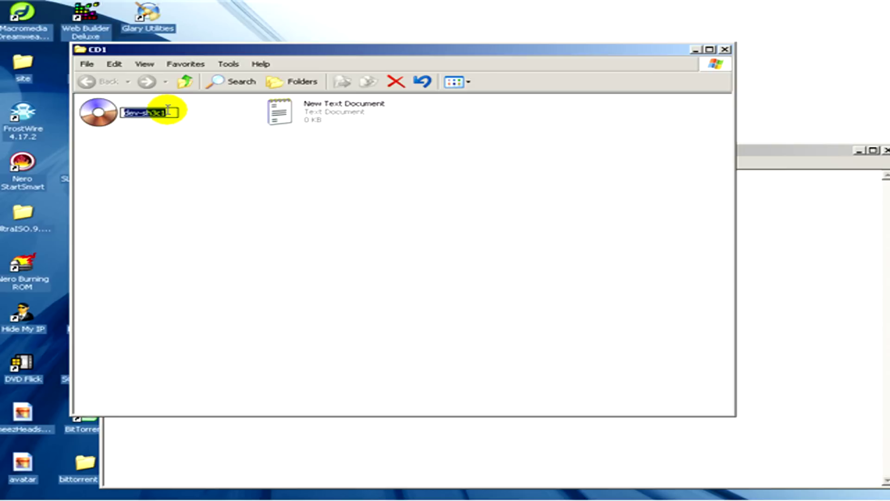
pyautogui.rightClick(150, 115)
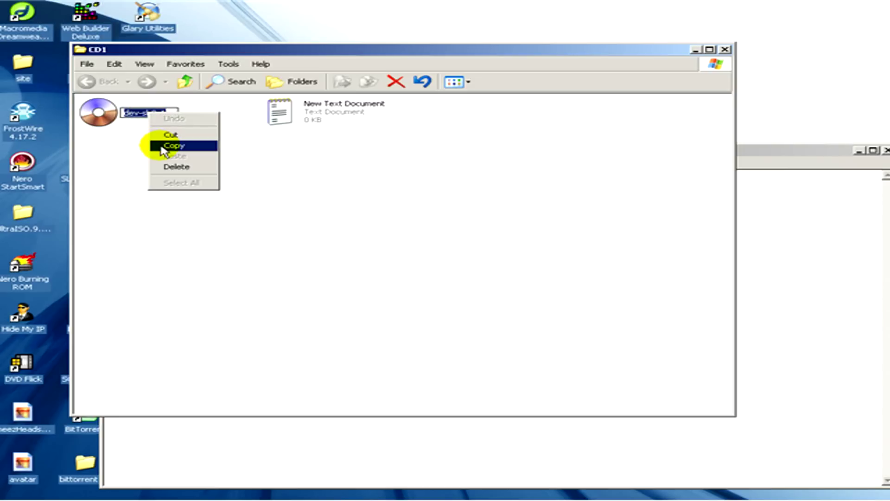
pyautogui.click(160, 145)
# - Write FILE "dev-sh3c1.bin" BINARY, TRACK 01 MODE1/2352 and INDEX 01 00:00:00 using the pasted name
pyautogui.click(778, 150)
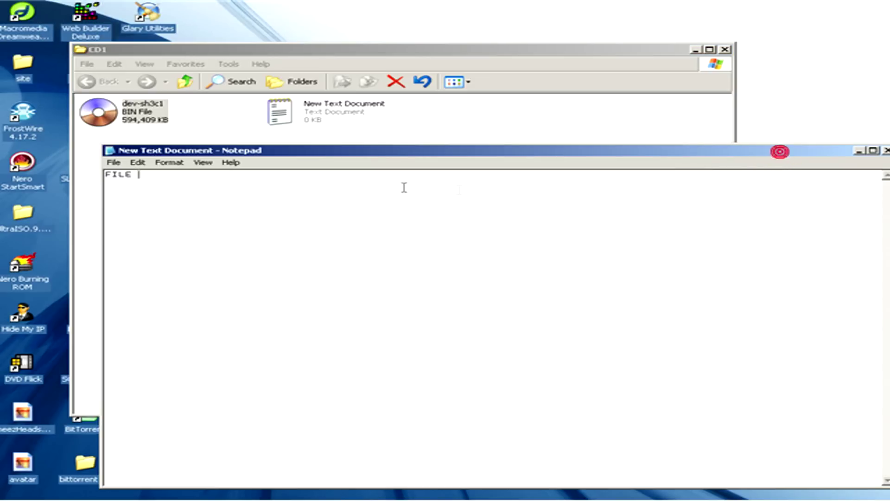
pyautogui.write('FILE "')
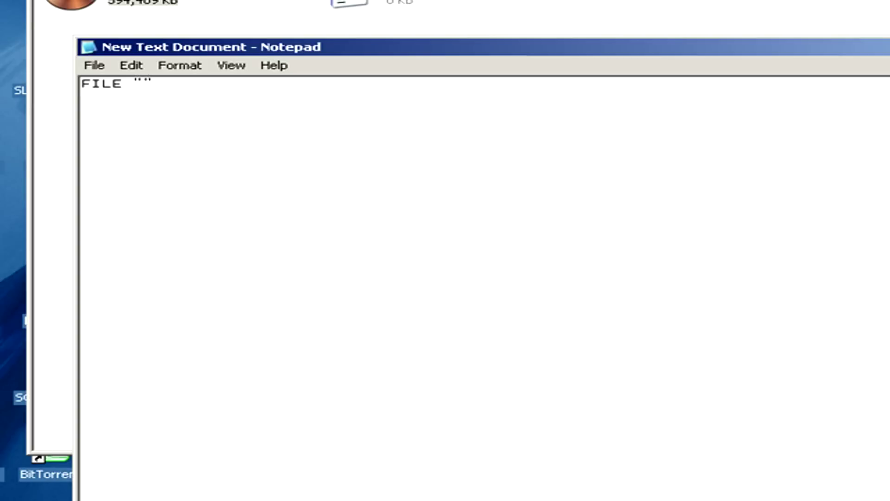
pyautogui.rightClick(145, 85)
pyautogui.click(159, 153)
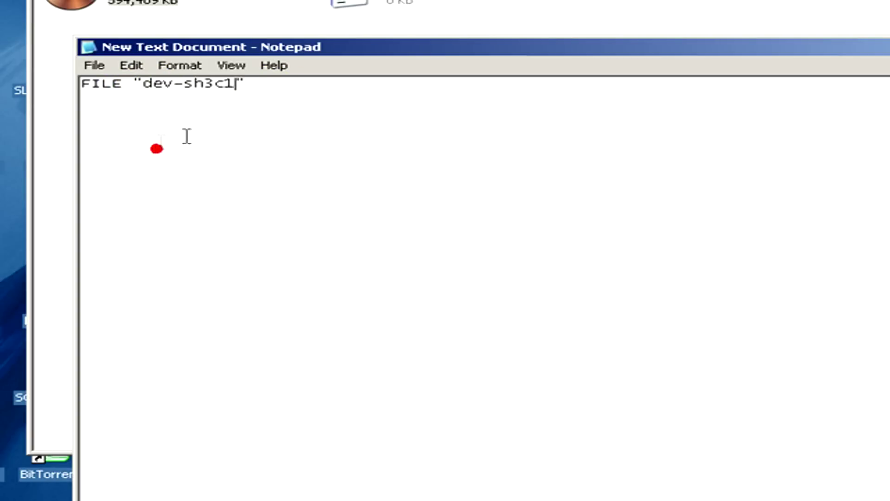
pyautogui.write('.bin')
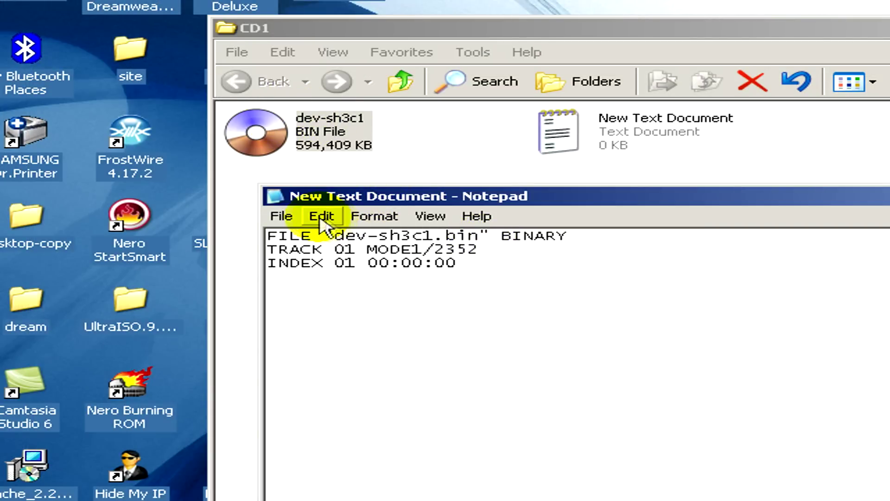
# - Save the Notepad text into CD1 as dev-sh3c1.cue with file type All Files
pyautogui.click(283, 216)
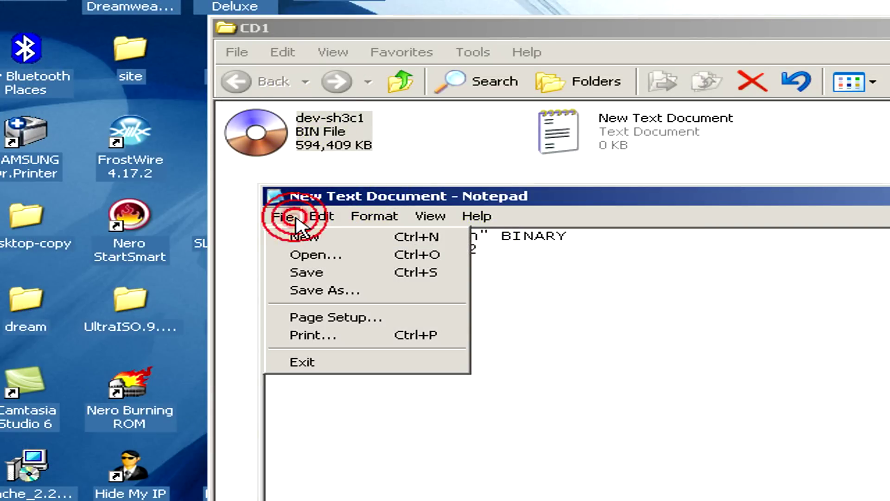
pyautogui.click(302, 291)
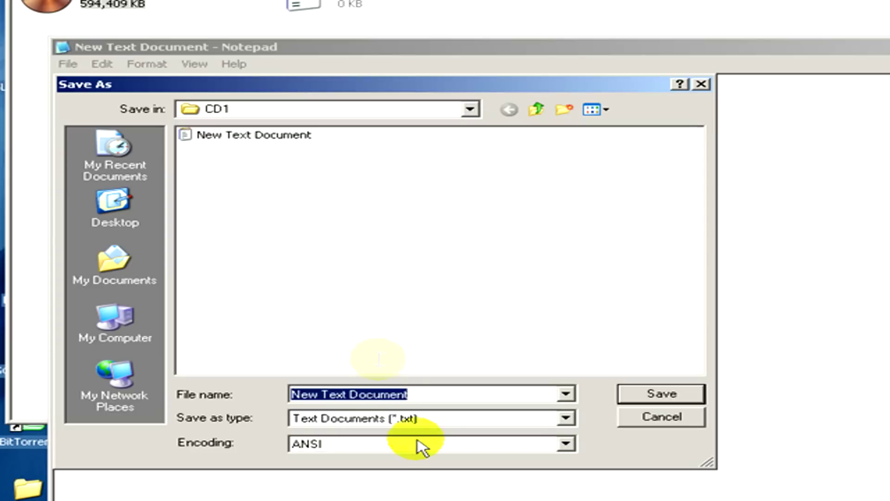
pyautogui.click(441, 419)
pyautogui.click(419, 446)
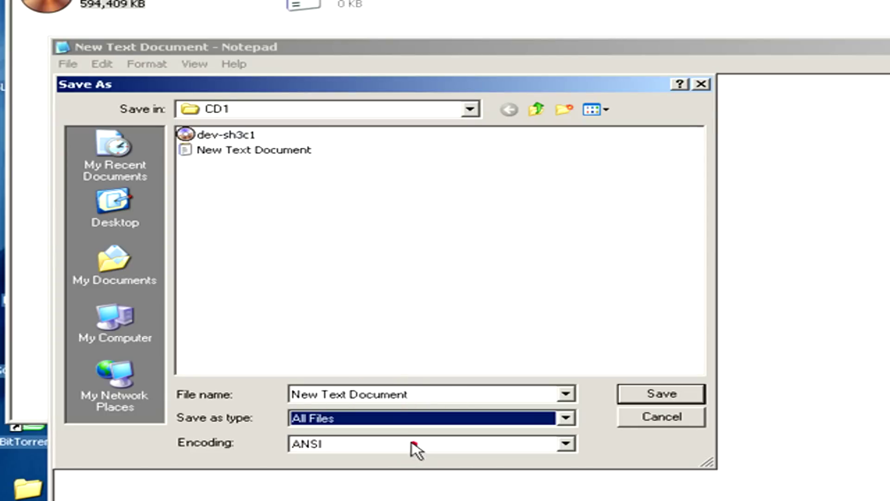
pyautogui.doubleClick(431, 392)
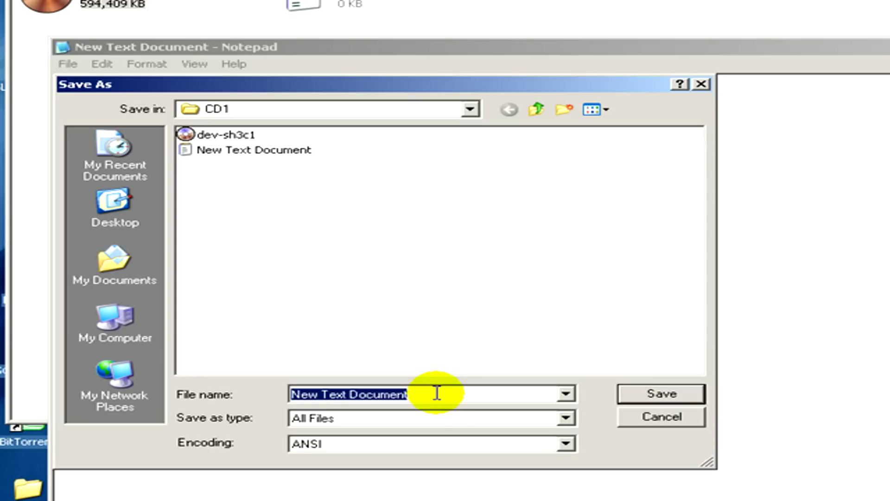
pyautogui.hotkey('ctrl', 'v')
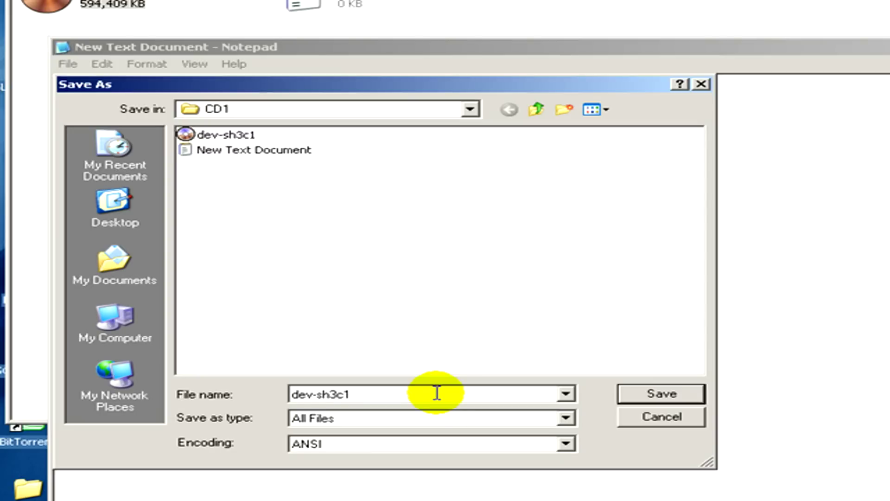
pyautogui.write('.cue')
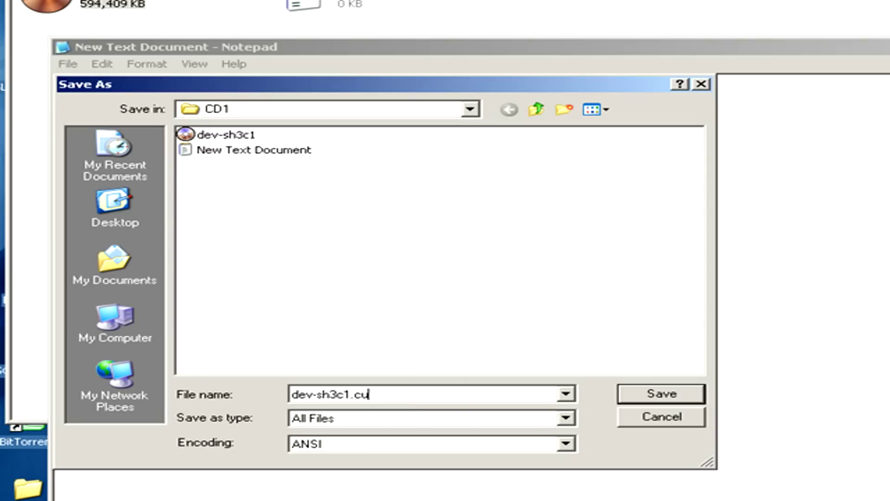
pyautogui.click(677, 398)
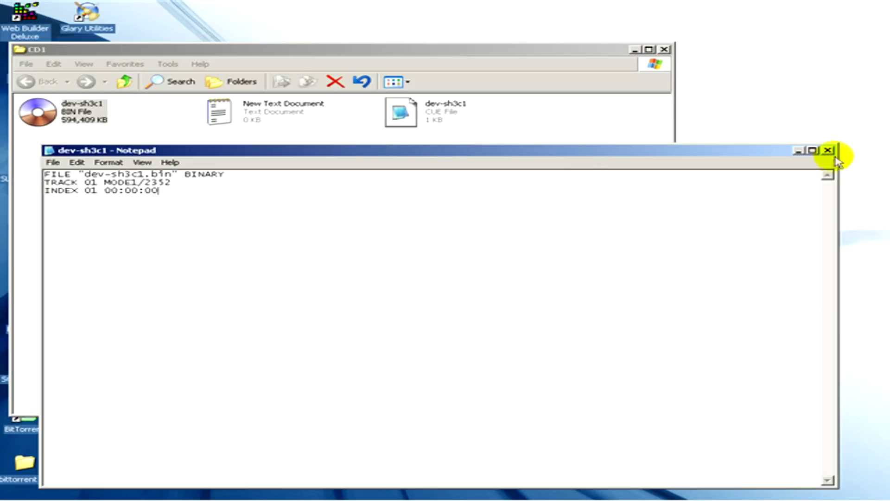
# - Close Notepad and delete the empty New Text Document to the Recycle Bin
pyautogui.click(830, 152)
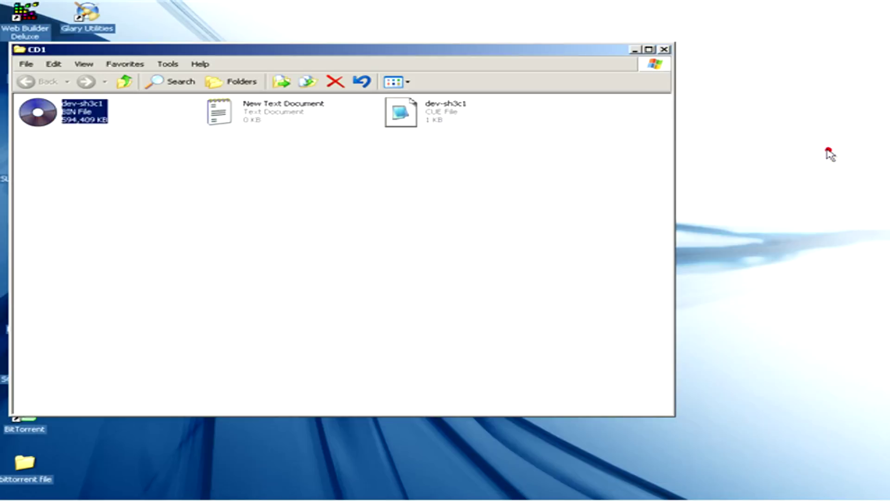
pyautogui.keyDown('ctrl'); pyautogui.click(329, 105); pyautogui.keyUp('ctrl')
pyautogui.click(325, 112)
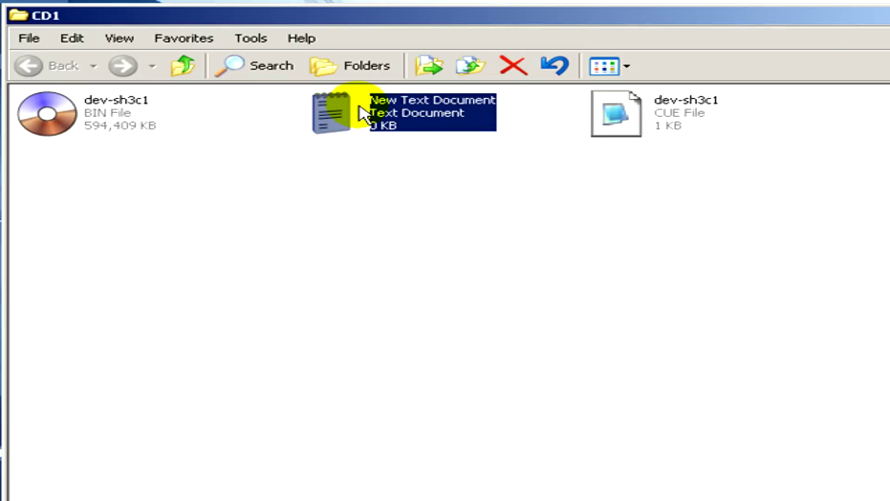
pyautogui.rightClick(394, 108)
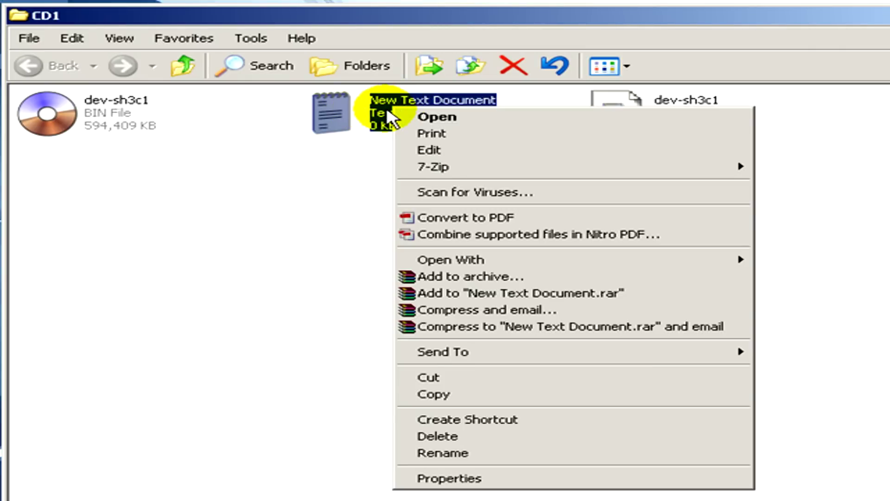
pyautogui.click(410, 437)
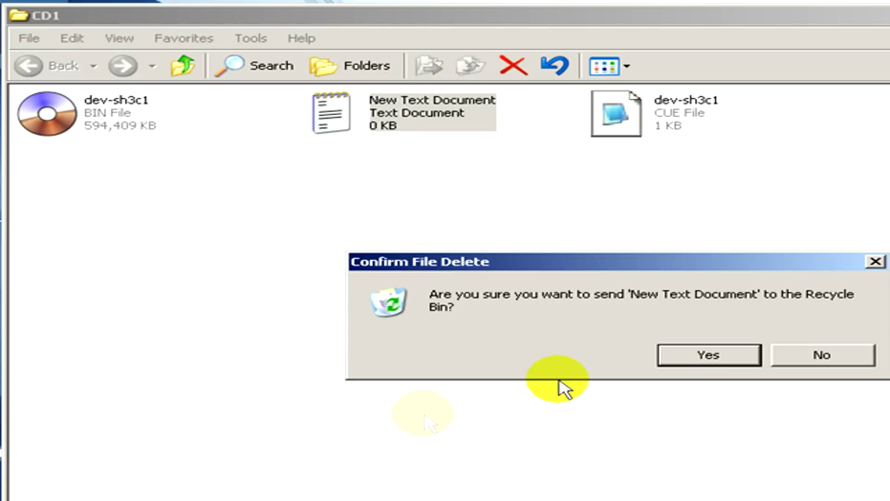
pyautogui.click(698, 363)
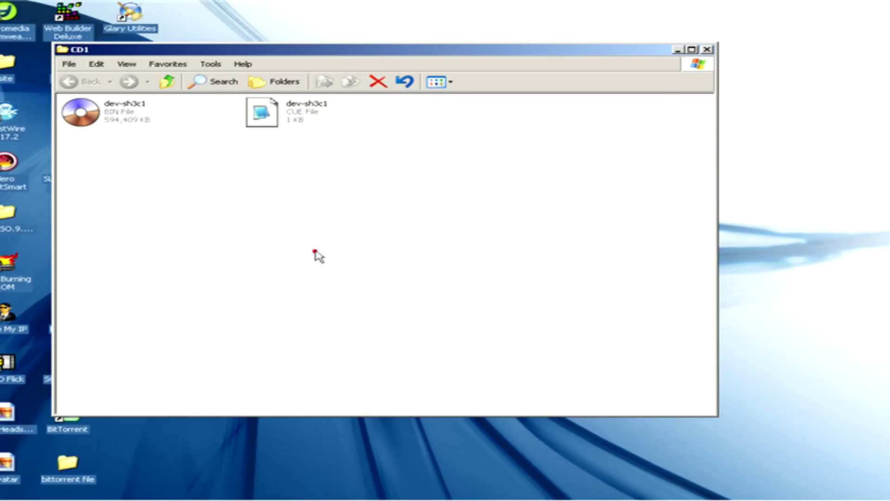
# - Move the CD1 window aside to uncover the UltraISO desktop icon
pyautogui.moveTo(397, 50); pyautogui.dragTo(607, 44)
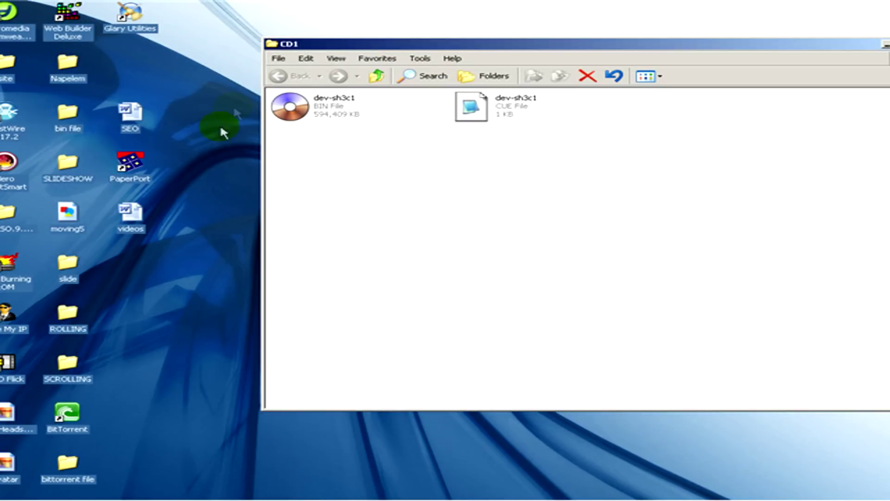
pyautogui.moveTo(347, 42); pyautogui.dragTo(326, 218)
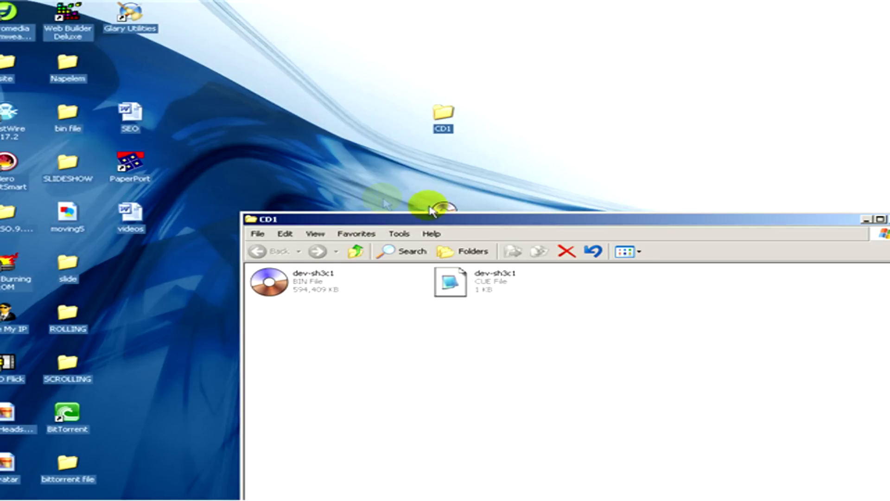
pyautogui.moveTo(461, 221); pyautogui.dragTo(415, 253)
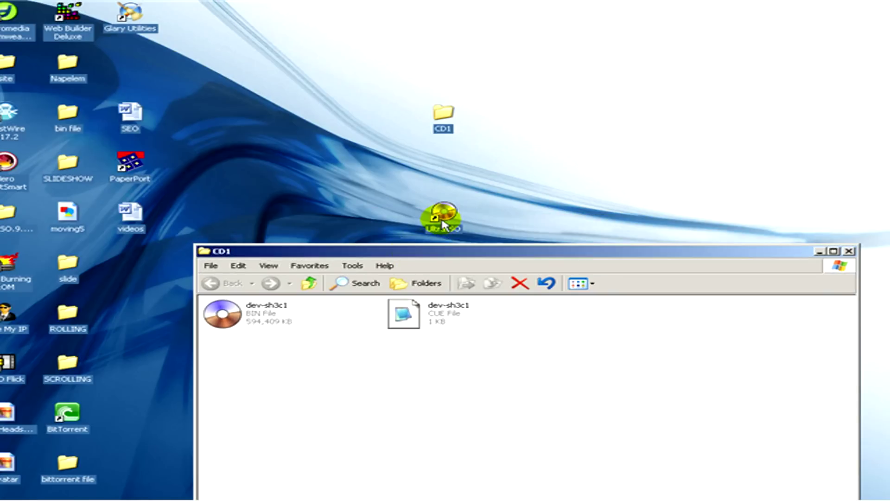
# - Launch UltraISO and pick Desktop > CD1 > dev-sh3c1 as the virtual drive's image file
pyautogui.doubleClick(442, 221)
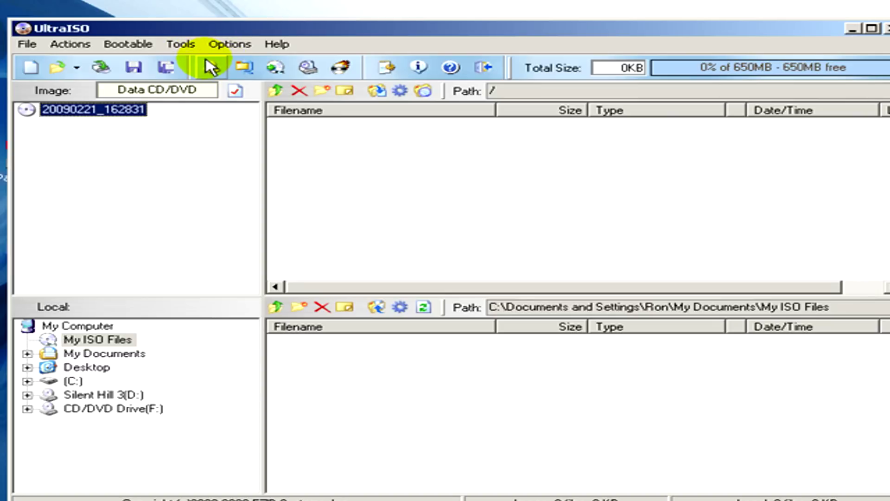
pyautogui.click(307, 68)
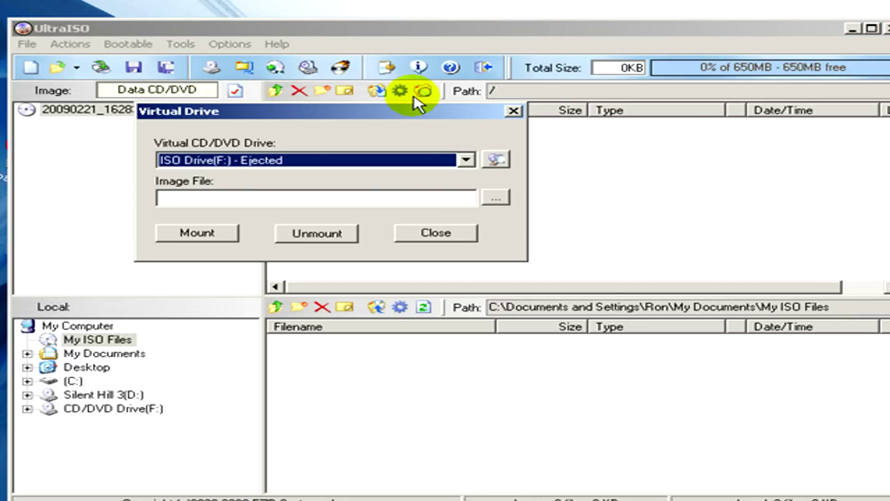
pyautogui.click(495, 197)
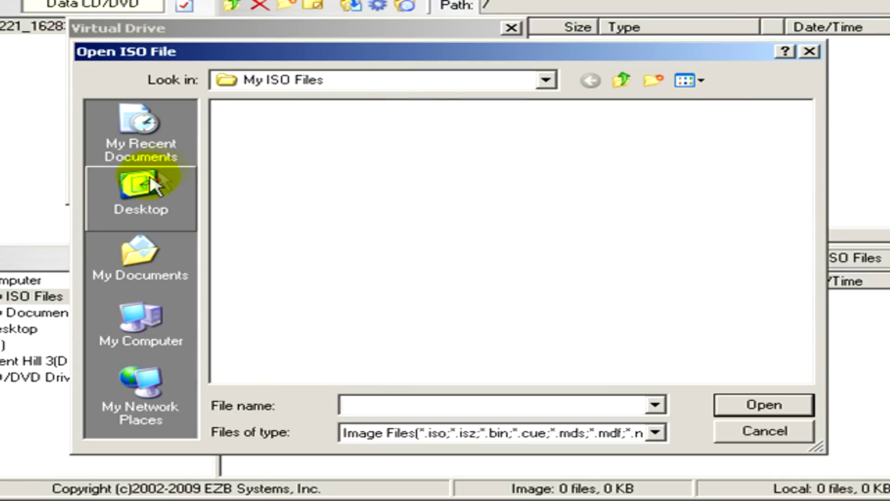
pyautogui.click(151, 181)
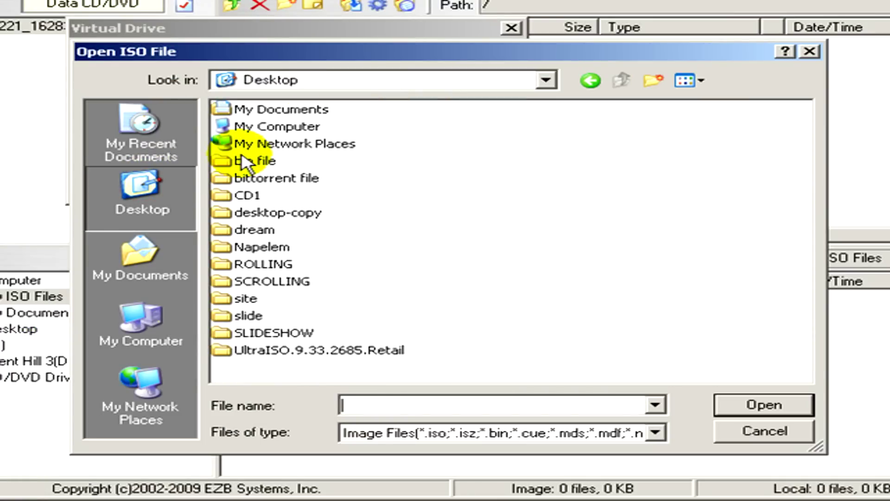
pyautogui.doubleClick(245, 195)
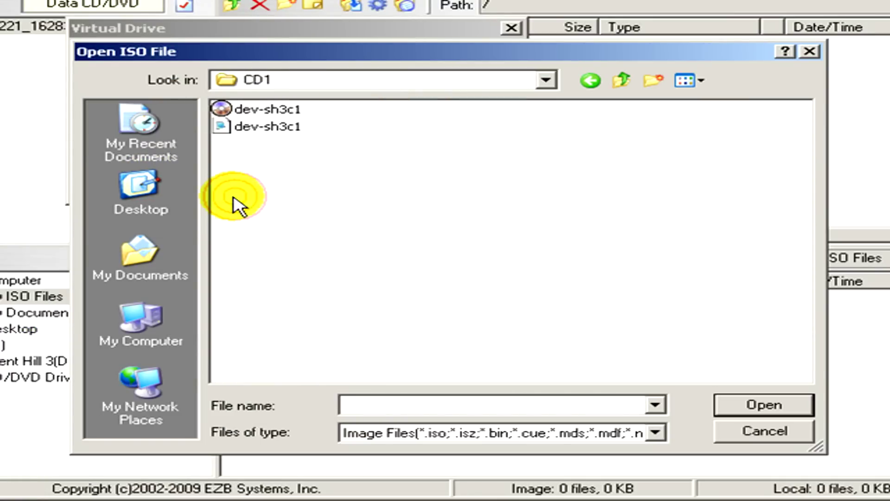
pyautogui.click(222, 109)
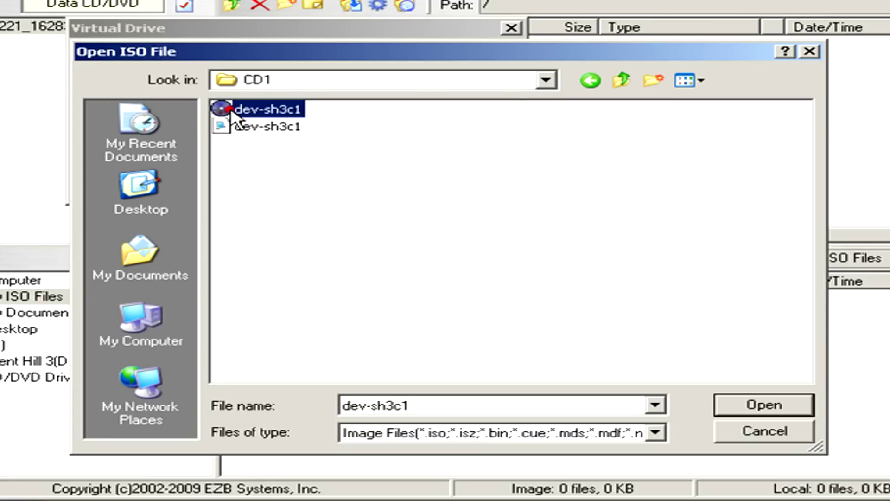
pyautogui.click(737, 404)
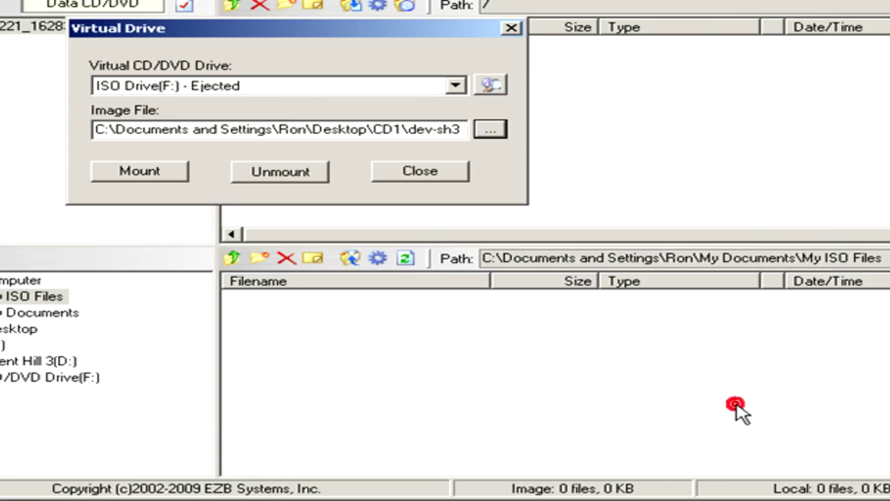
# - Mount dev-sh3c1 on virtual drive F: so it reads Loaded
pyautogui.click(141, 170)
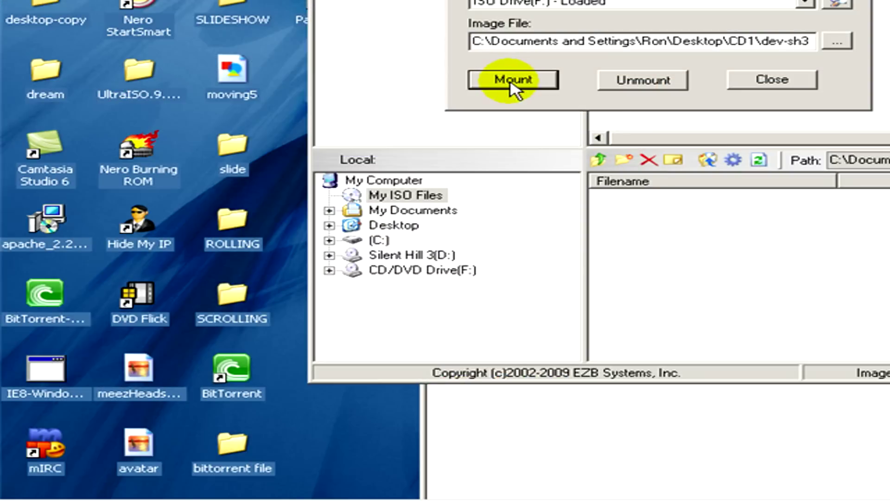
pyautogui.click(38, 484)
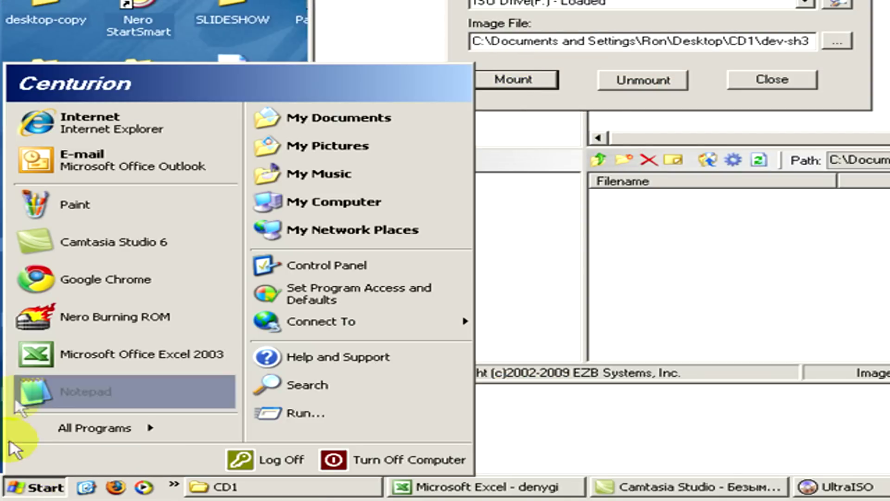
# - Open My Computer, dismiss the game's autoplay menu, and browse Disk1 (F:)
pyautogui.click(327, 206)
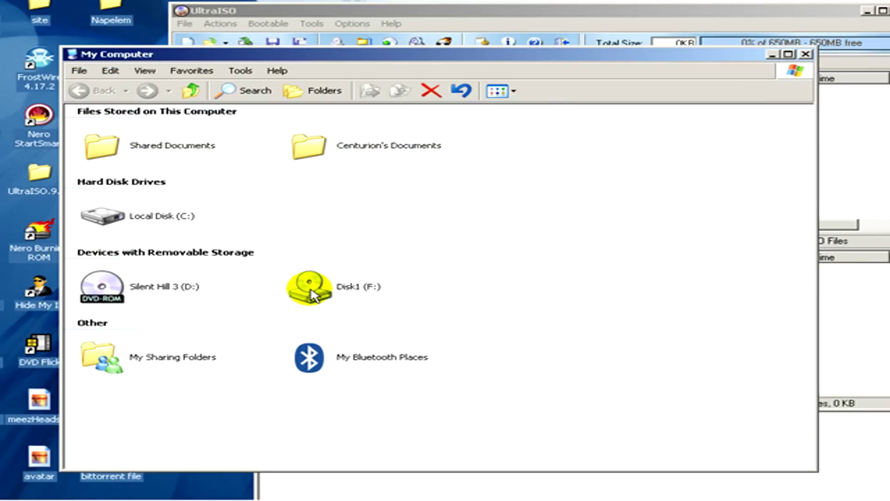
pyautogui.click(310, 293)
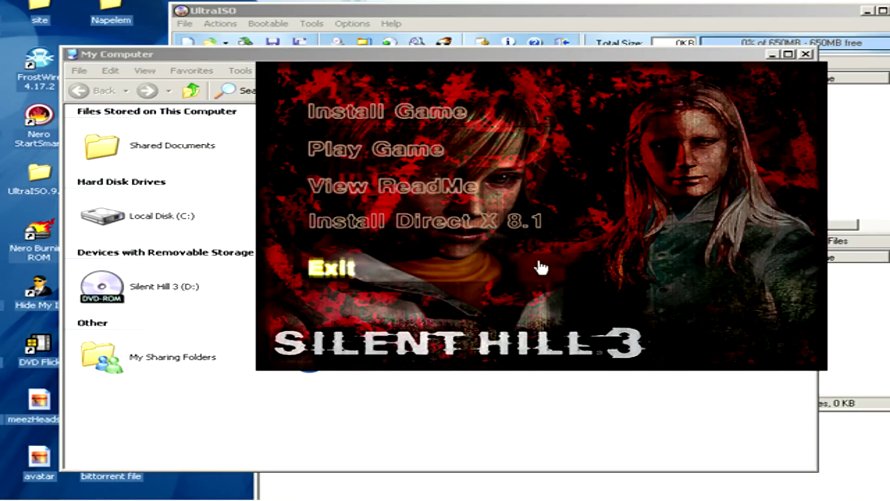
pyautogui.click(197, 289)
pyautogui.rightClick(309, 288)
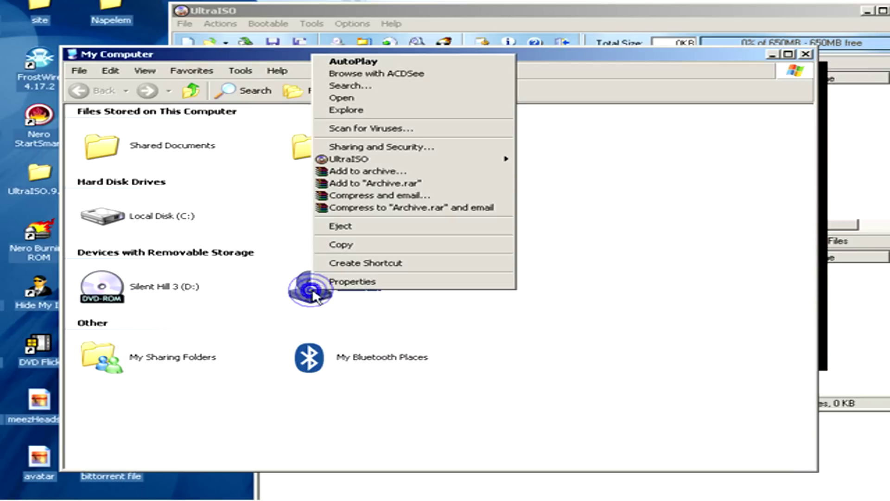
pyautogui.click(340, 97)
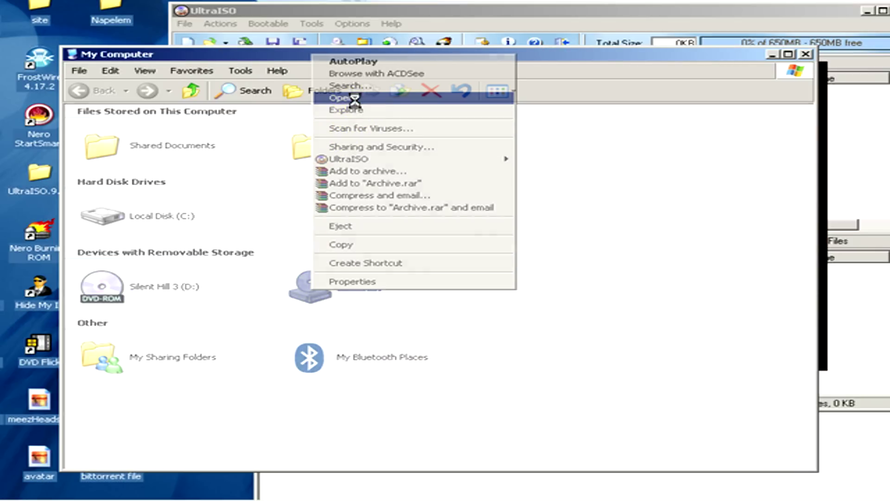